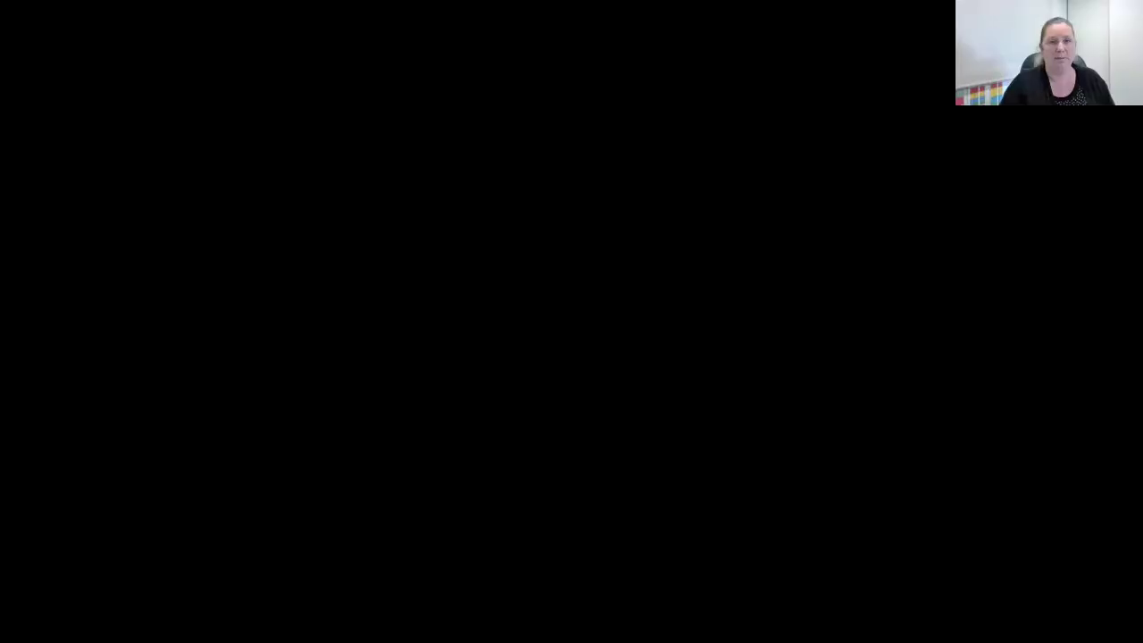
Scroll up the slide thumbnails in the Wk 2 Lesson 3 presentation
scroll(89, 203, up, 2)
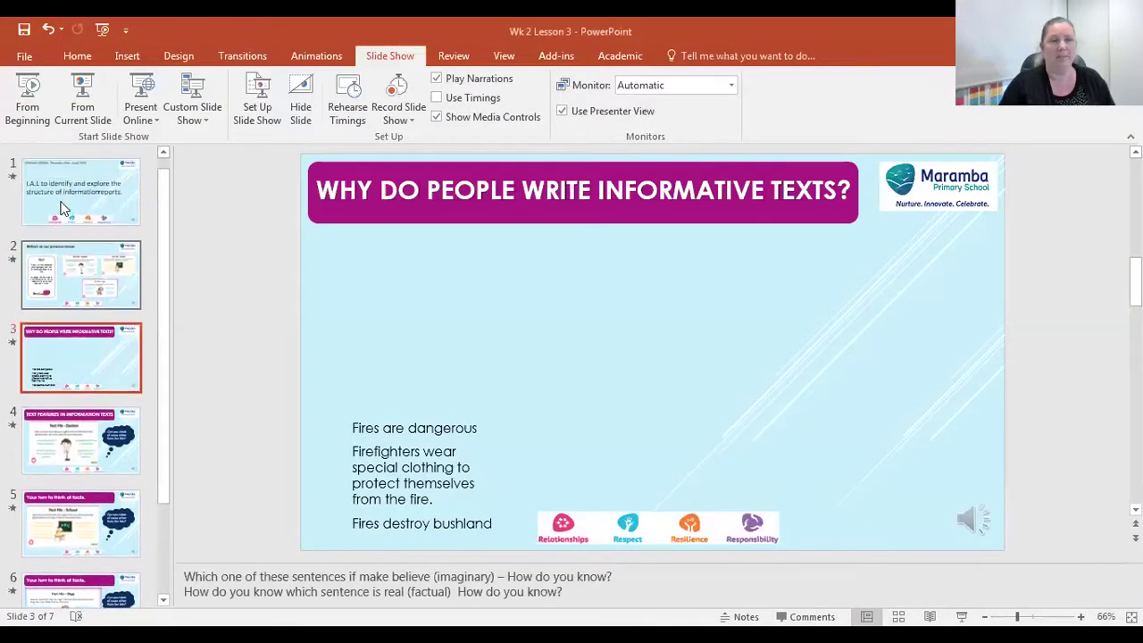
Select slide 1, the information reports objective title slide
click(85, 192)
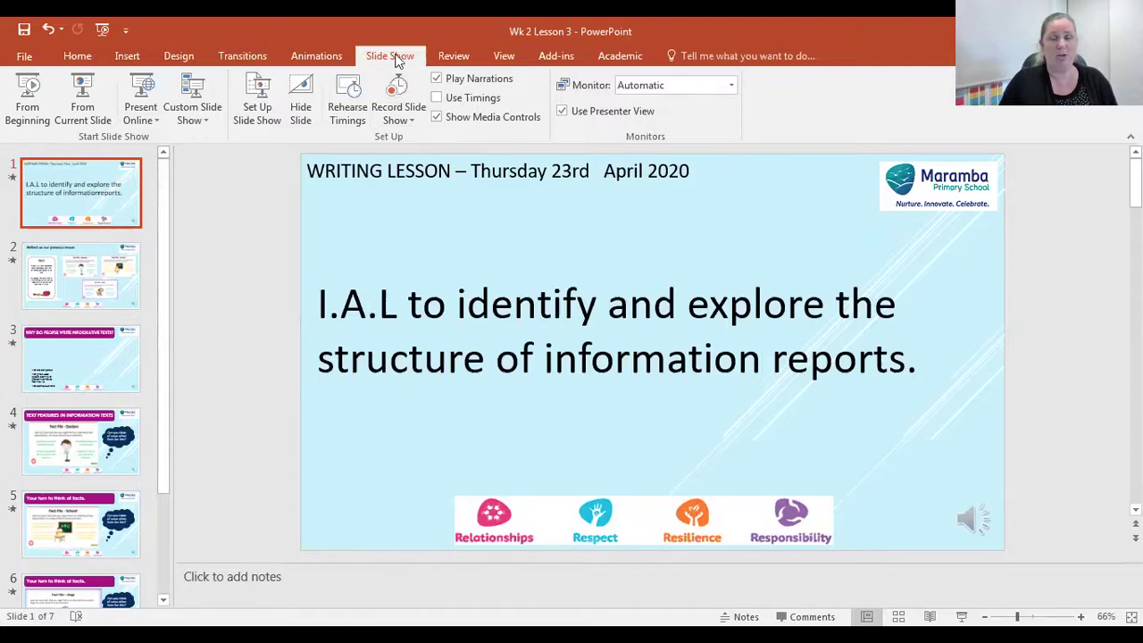
Look through the Animations, Transitions and Design ribbon options
click(316, 58)
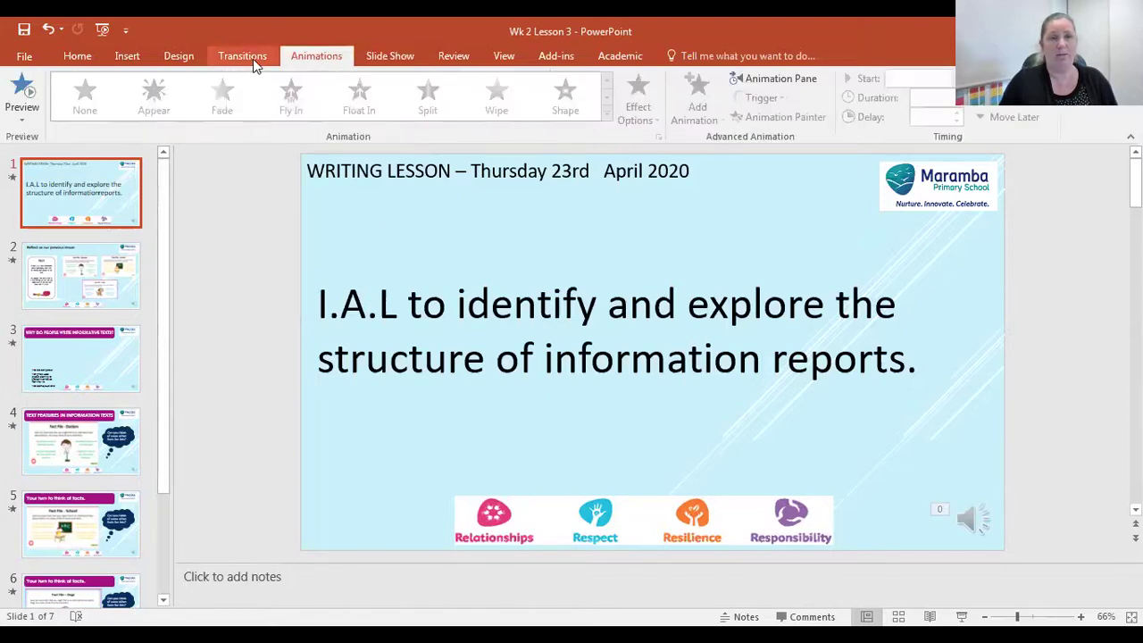
click(236, 57)
click(178, 58)
click(328, 56)
Record the slide show from the start with slide timings and narration
click(389, 56)
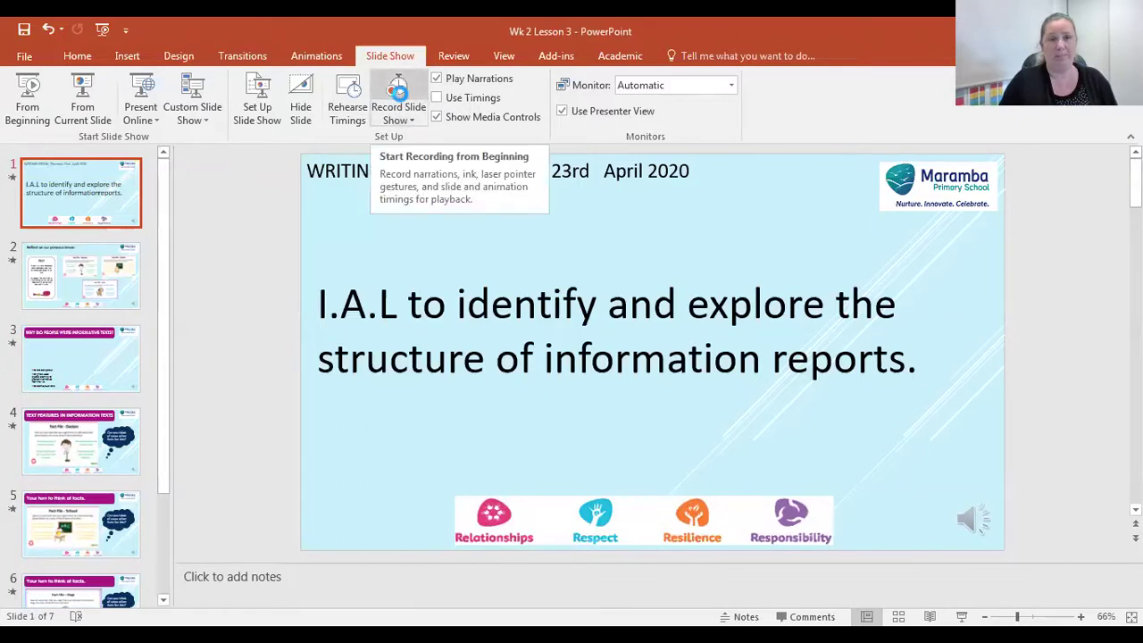
click(398, 91)
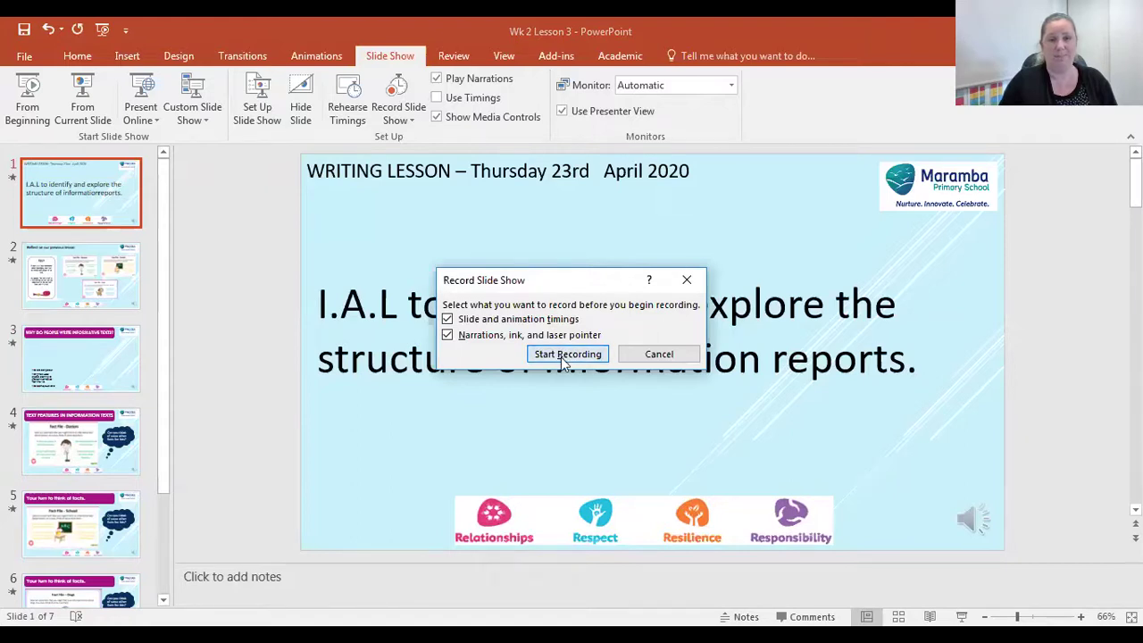
click(561, 356)
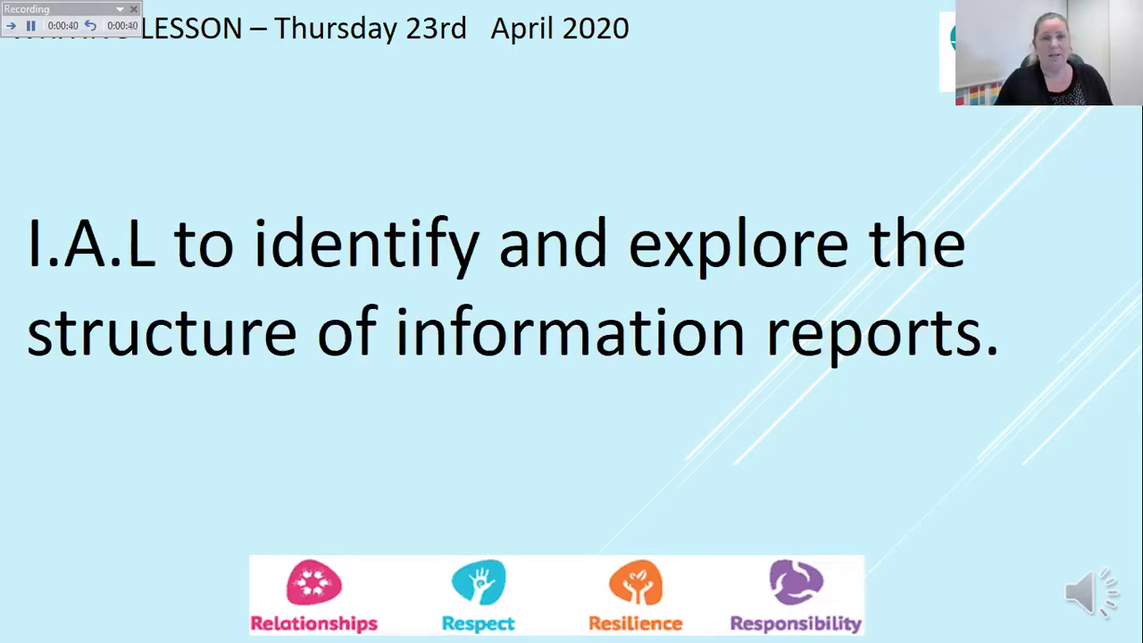
Narrate while advancing through the reflection, informative texts, fire facts and thought bubble slides
key(Right)
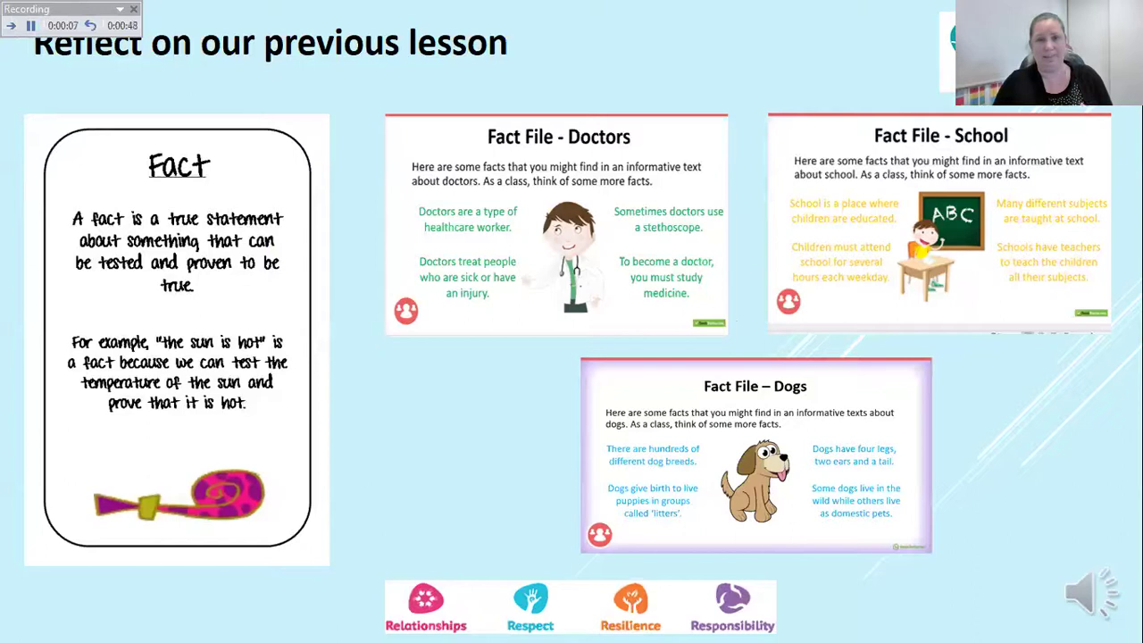
key(Right)
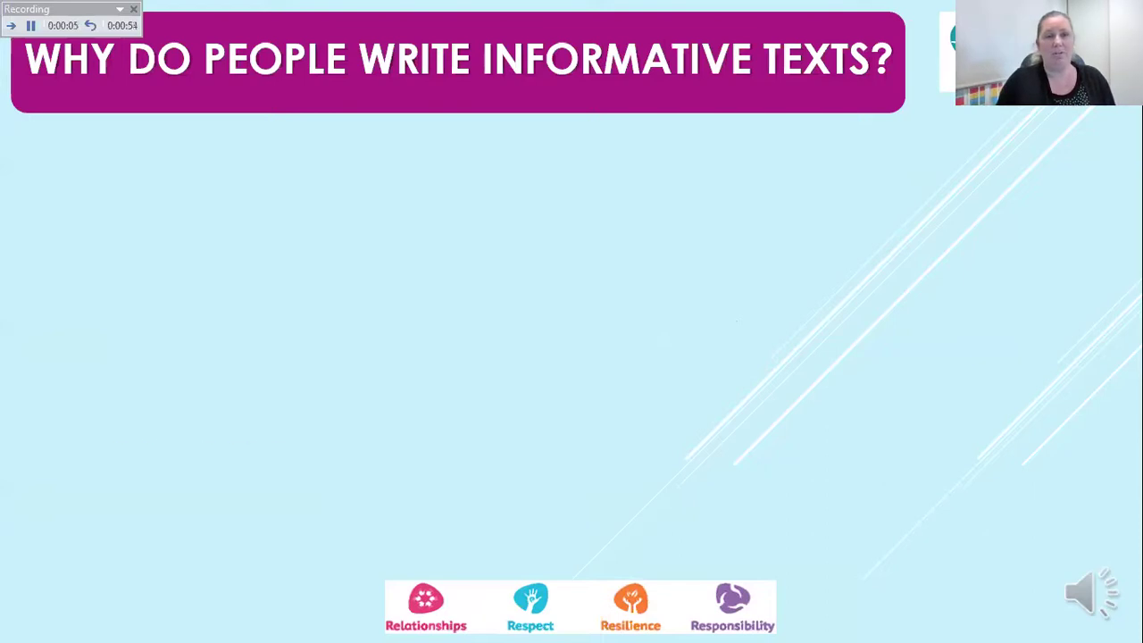
key(Right)
key(Right)
key(Right)
key(Right)
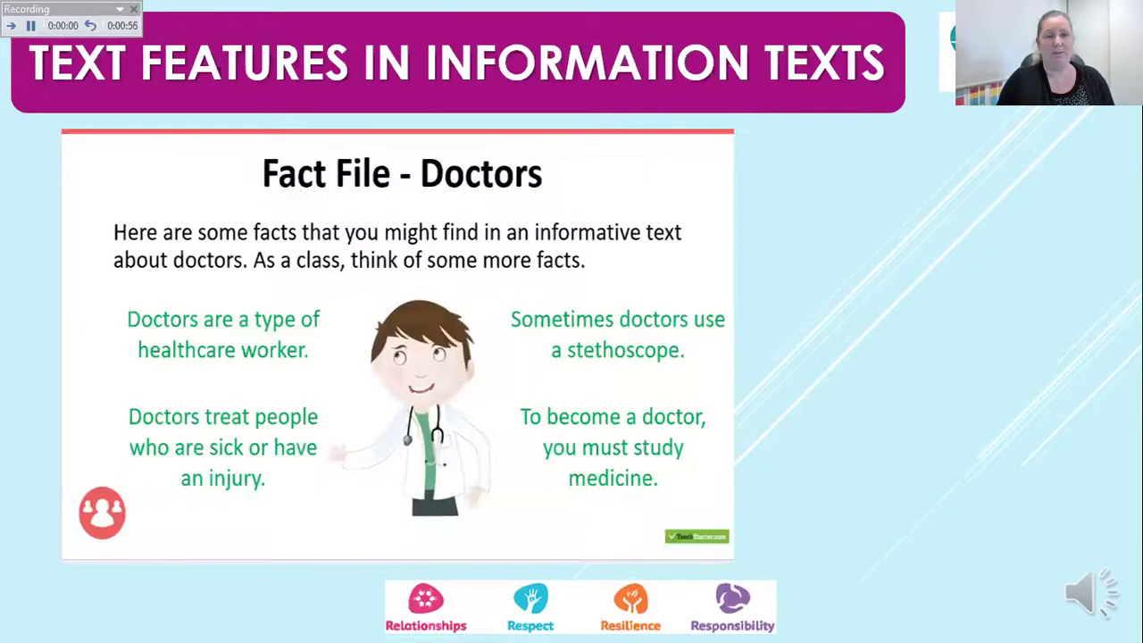
key(Right)
key(Right)
key(Right)
key(Right)
key(Right)
key(Right)
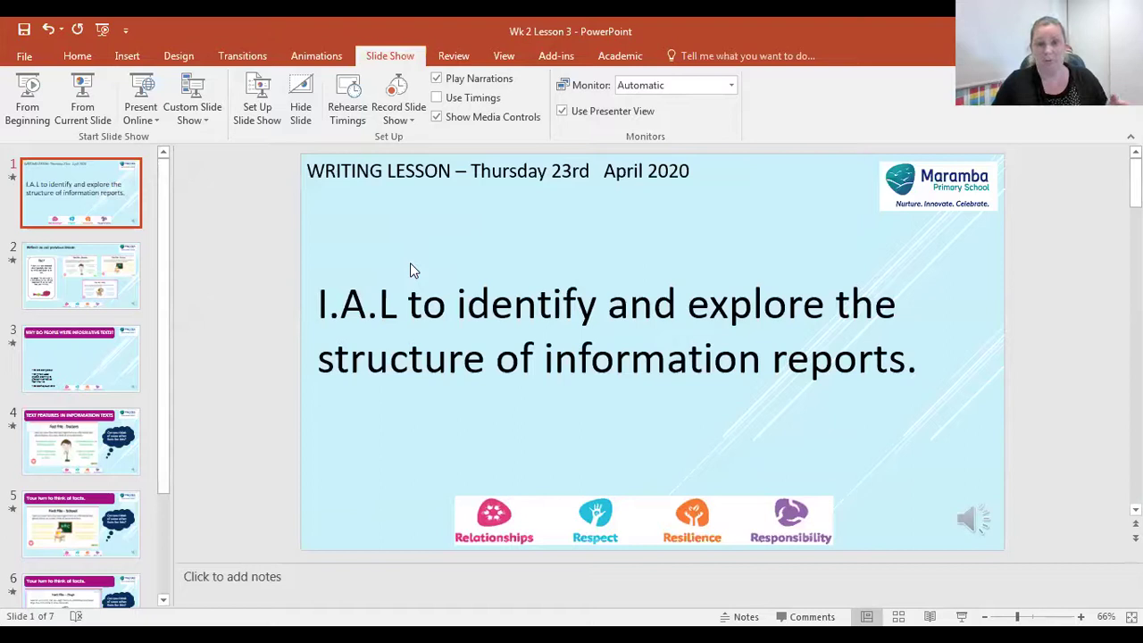
Export the presentation as a video using recorded timings and narrations
click(25, 57)
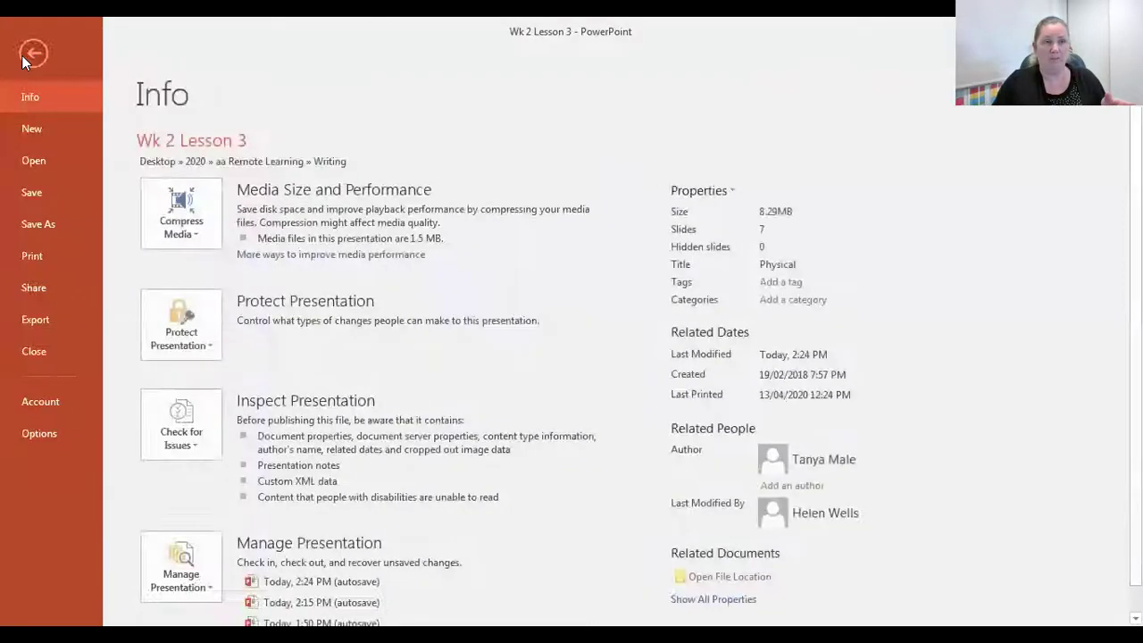
click(65, 322)
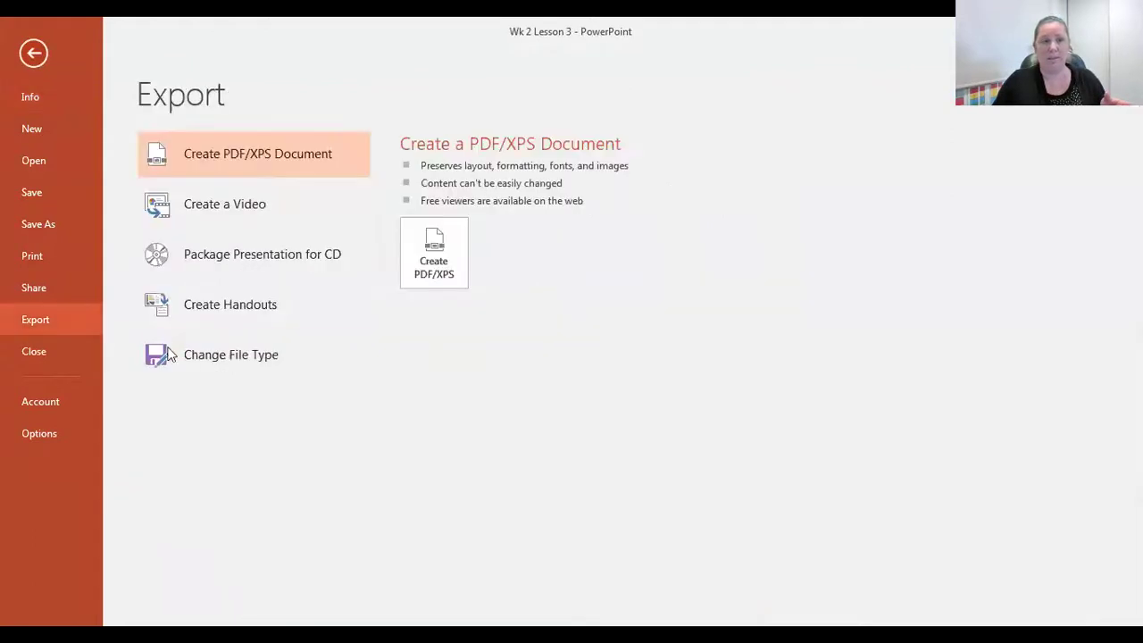
click(252, 210)
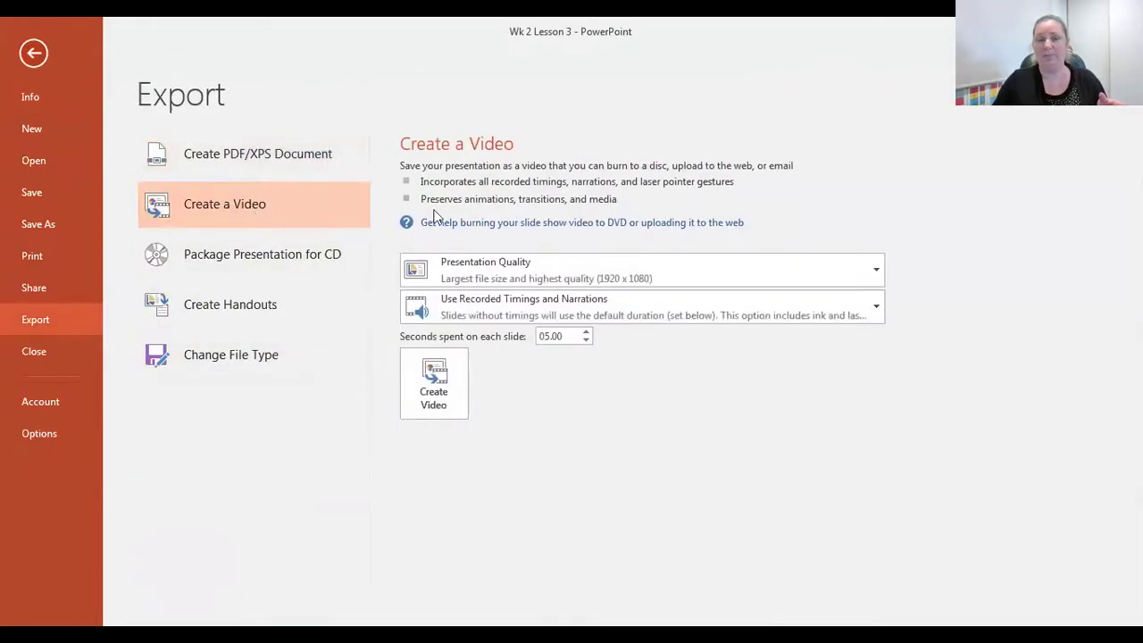
click(433, 382)
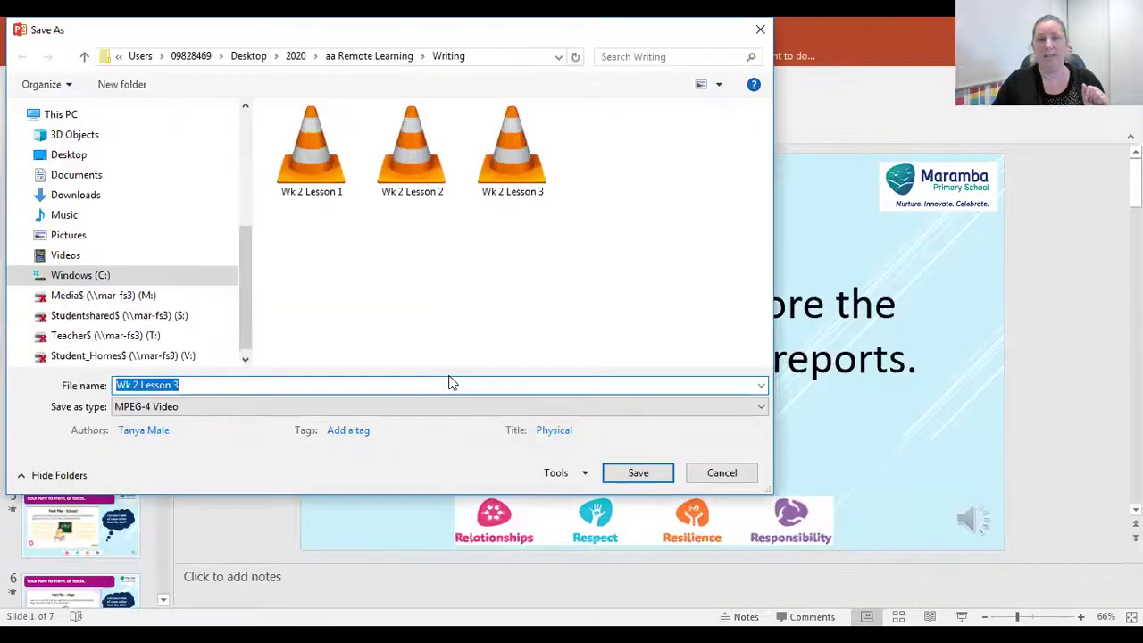
Save the MPEG-4 video as 'Wk 2 Lesson 4 draft'
click(362, 381)
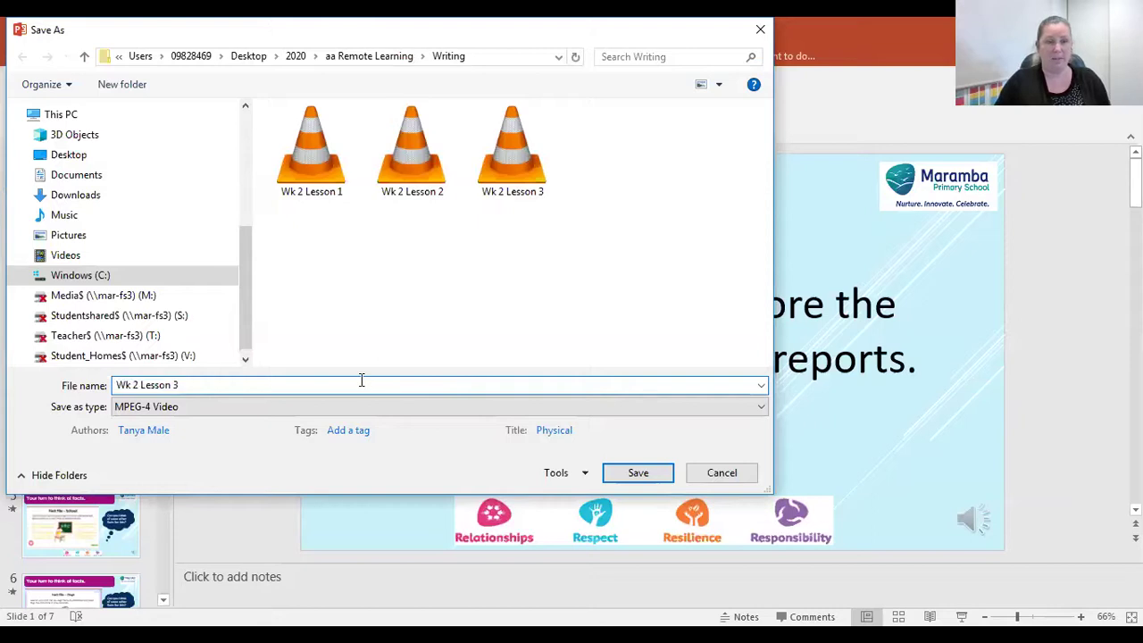
key(BackSpace)
text(4)
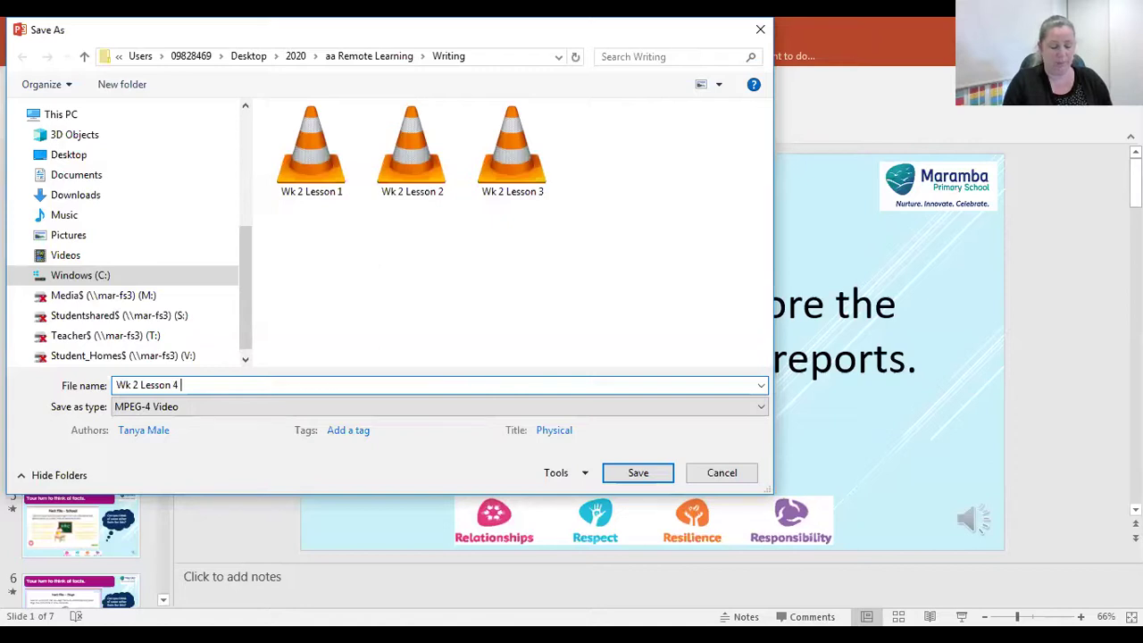
text(draf)
text(t)
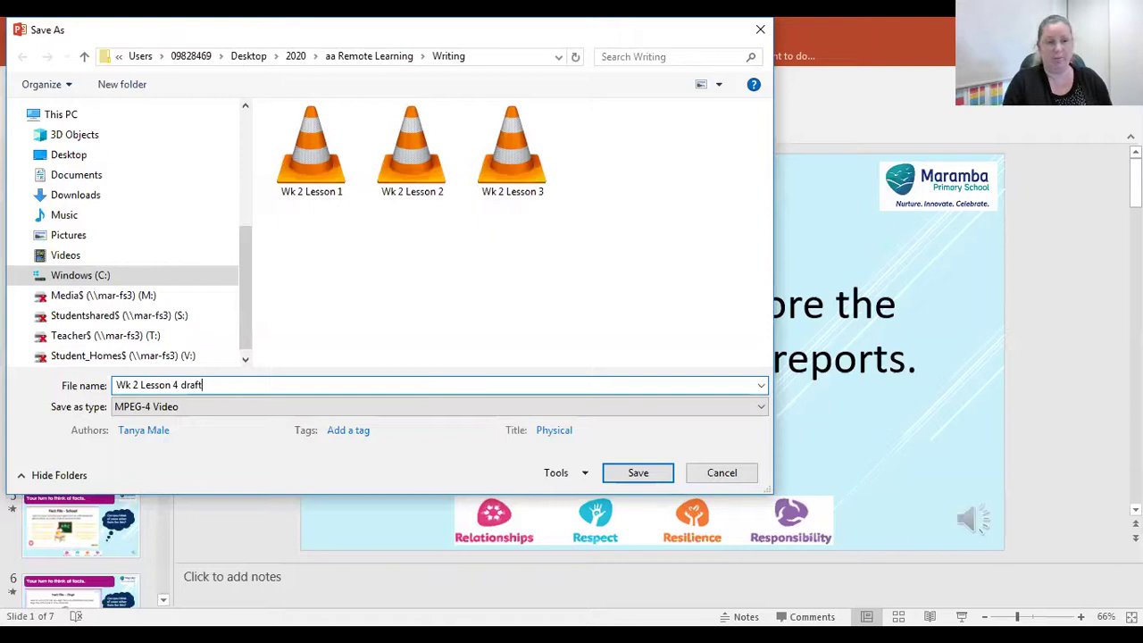
click(645, 478)
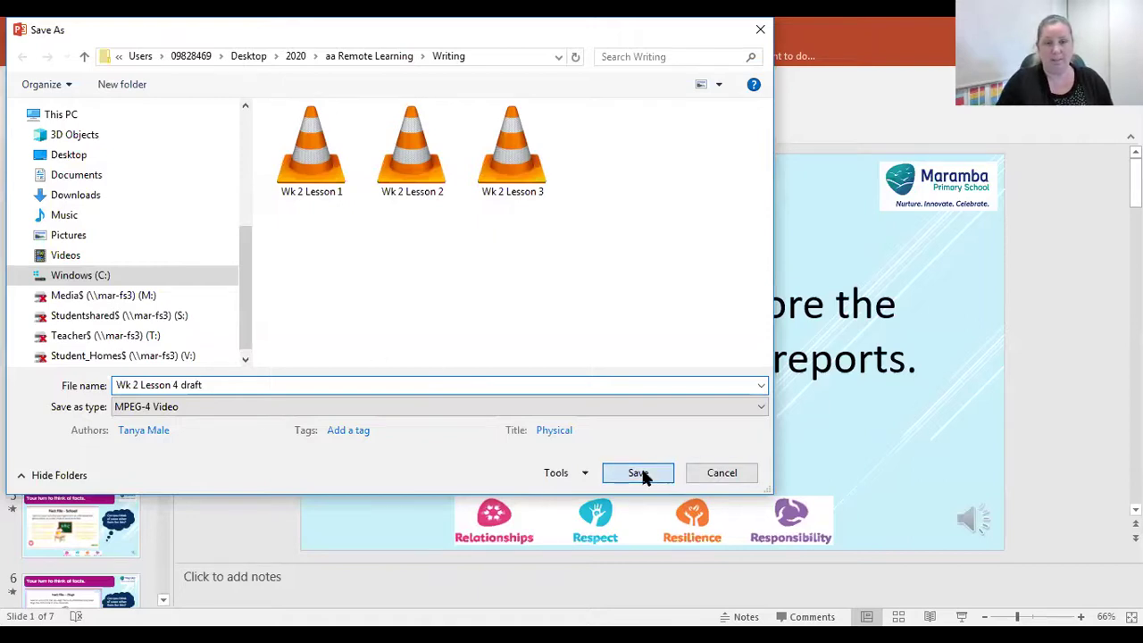